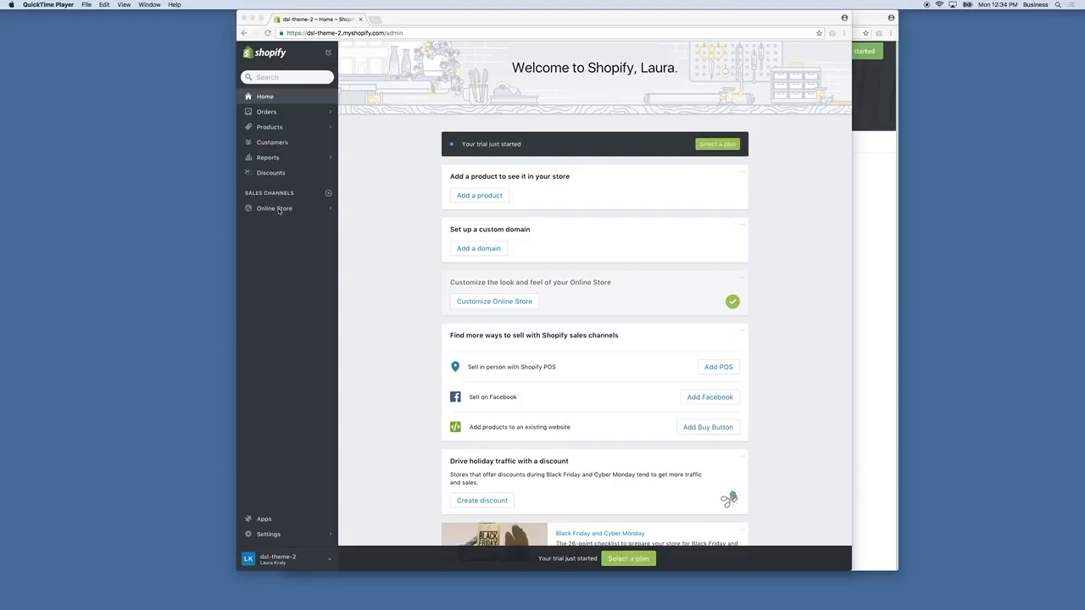
View the Online Store's themes and the custom domain setup offered on the admin home page
{"action": "left_click", "coordinate": [279, 211]}
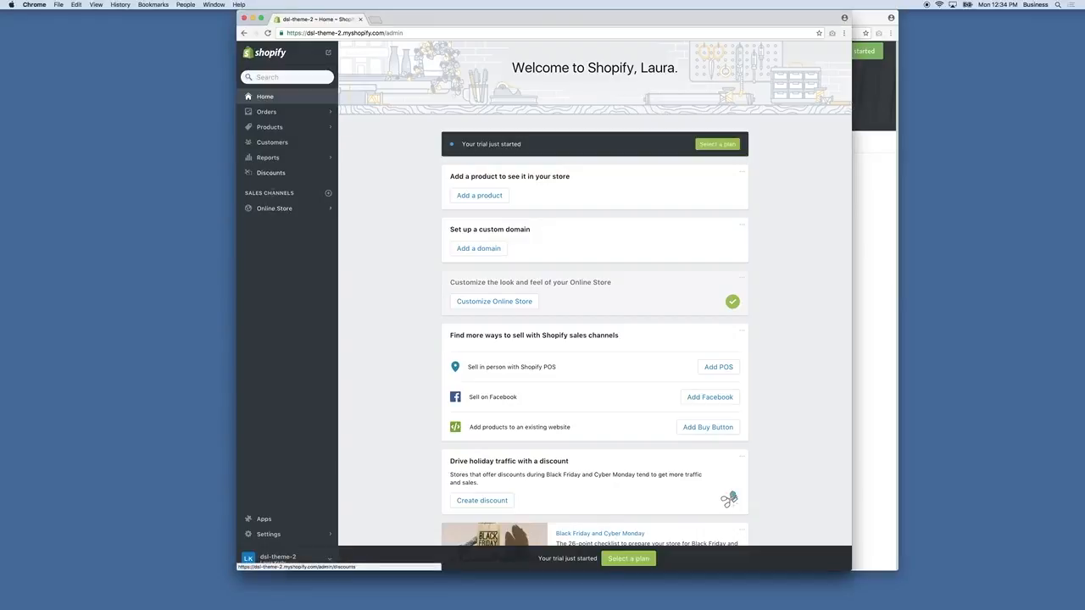
{"action": "left_click", "coordinate": [276, 209]}
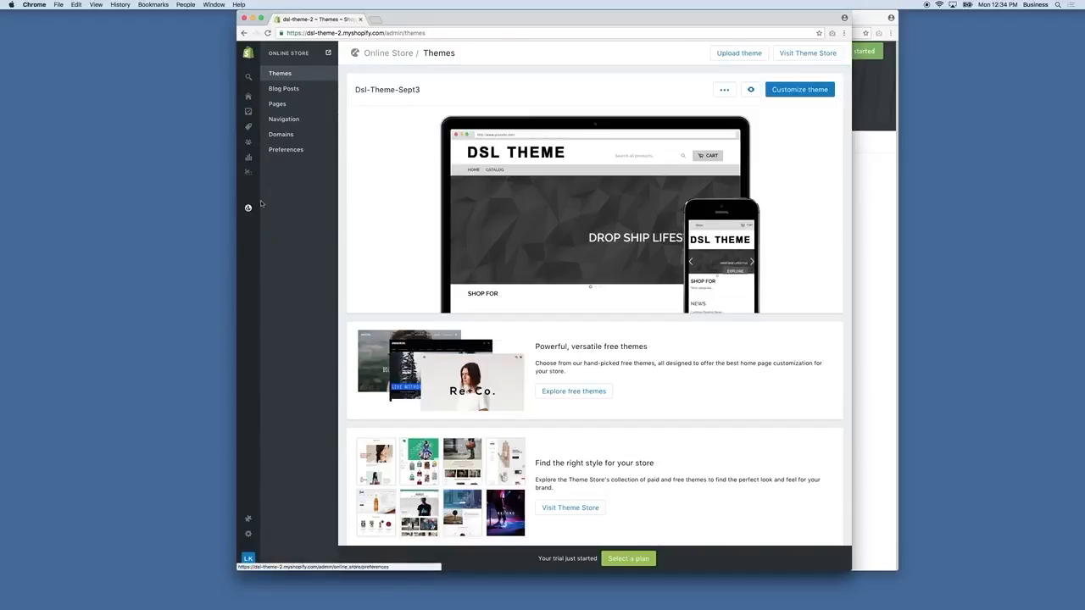
{"action": "mouse_move", "coordinate": [251, 212]}
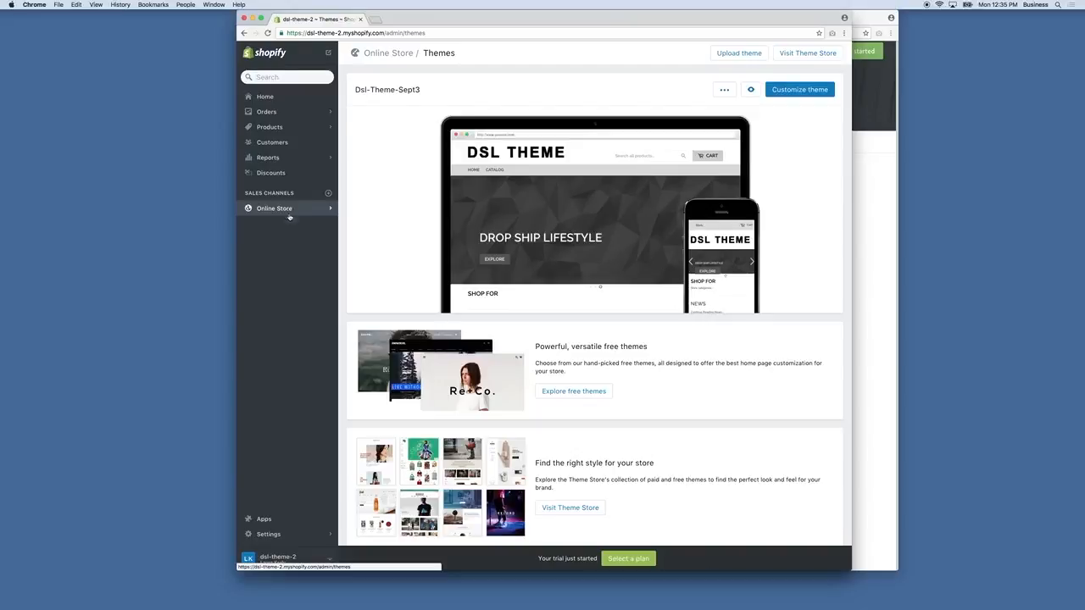
{"action": "left_click", "coordinate": [273, 97]}
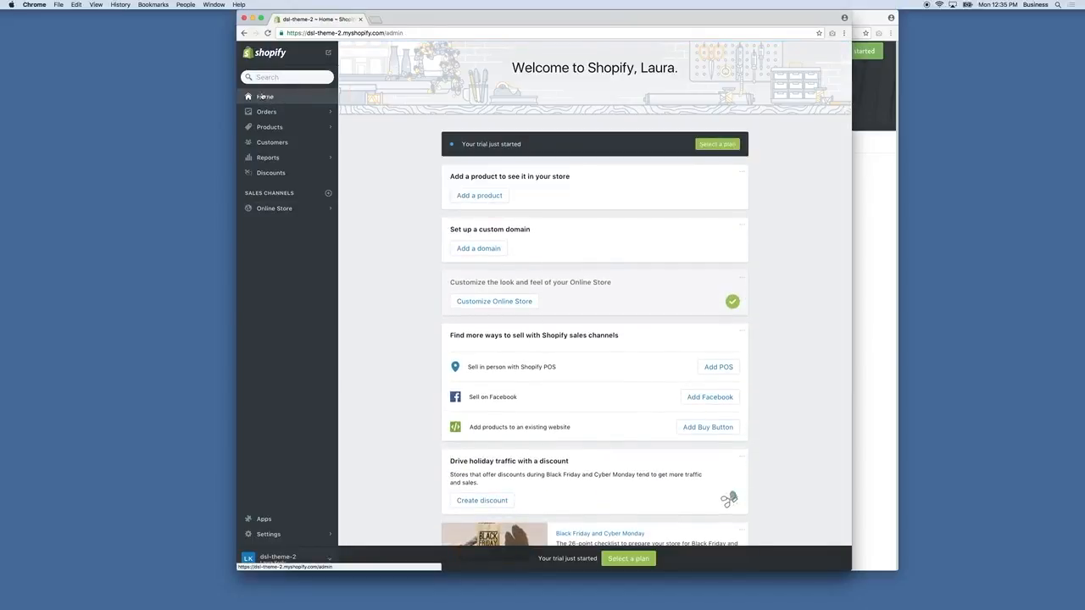
{"action": "left_click", "coordinate": [473, 253]}
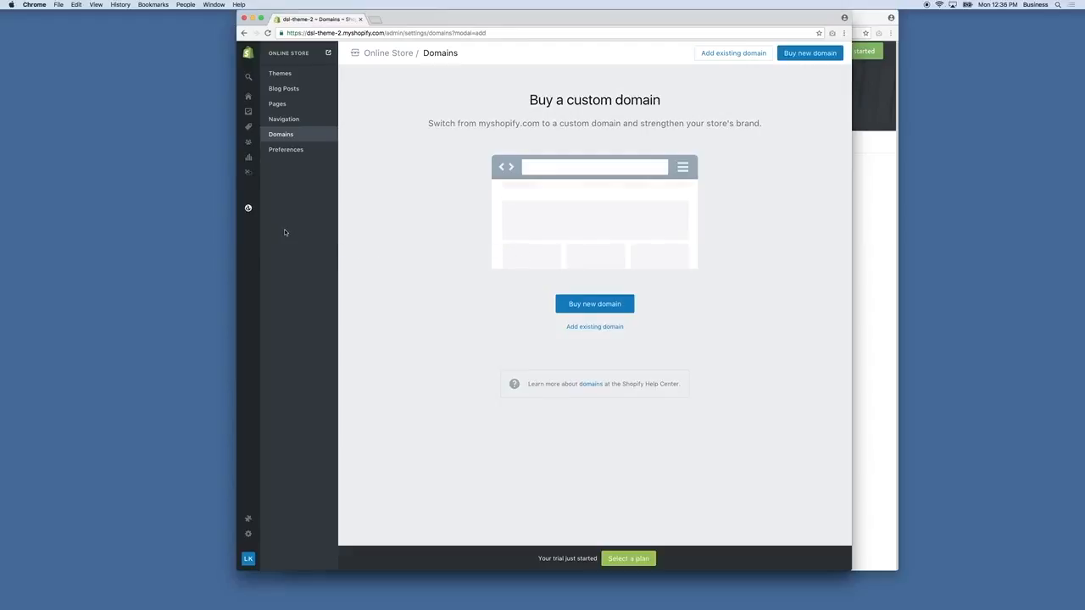
Return to the admin home page and open the Online Store's Domains page
{"action": "left_click", "coordinate": [251, 97]}
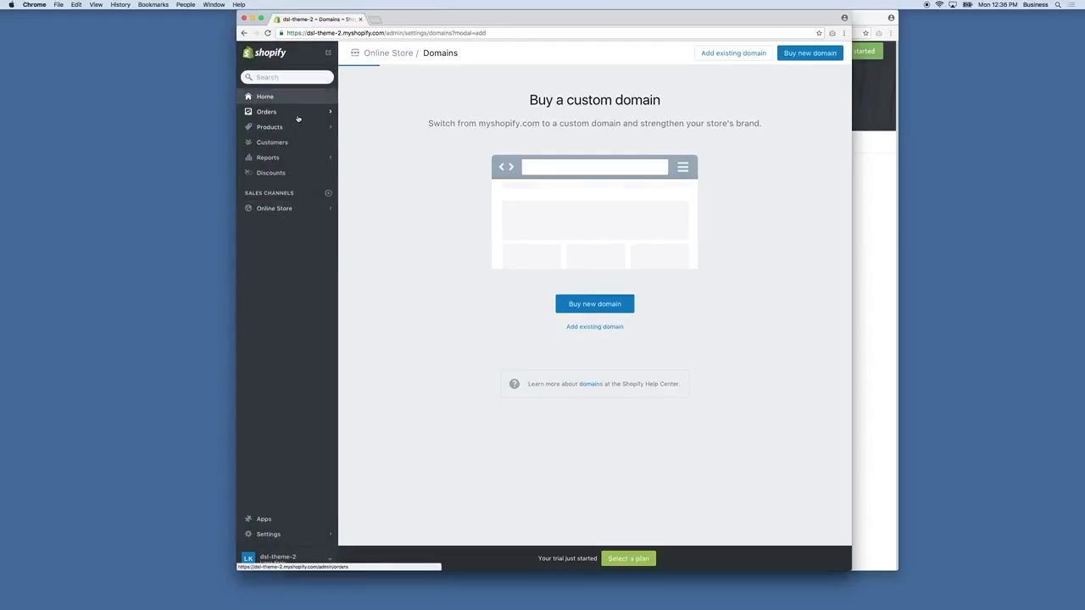
{"action": "left_click", "coordinate": [268, 208]}
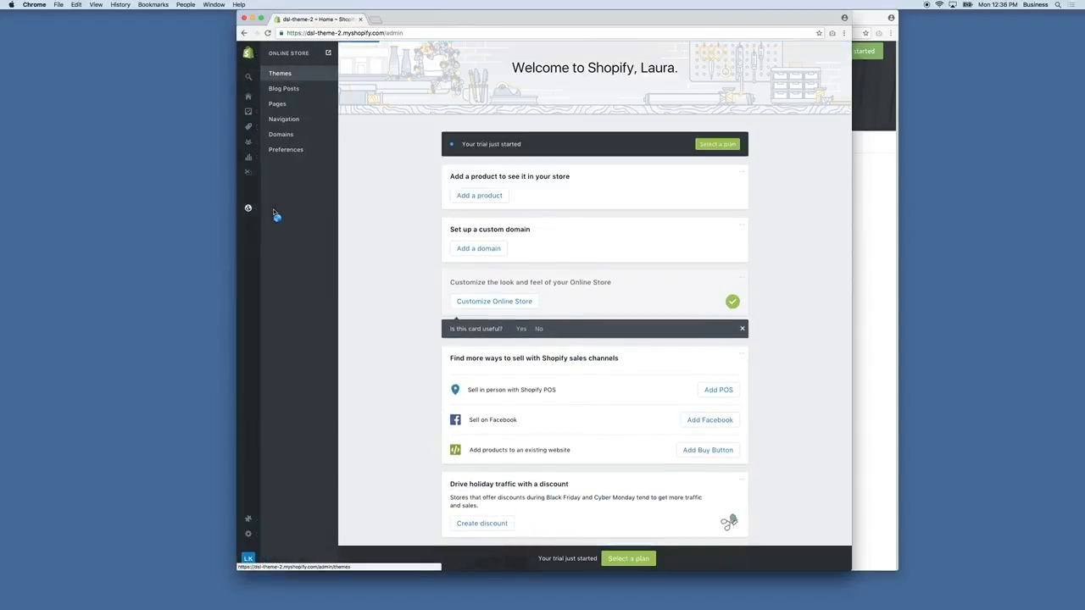
{"action": "left_click", "coordinate": [287, 136]}
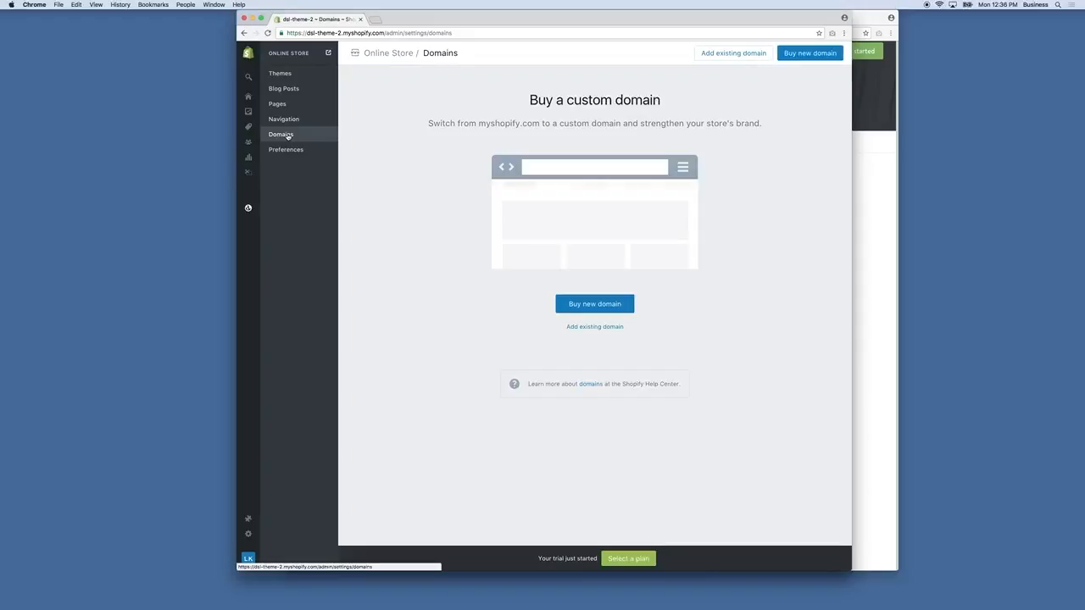
{"action": "left_click", "coordinate": [288, 136]}
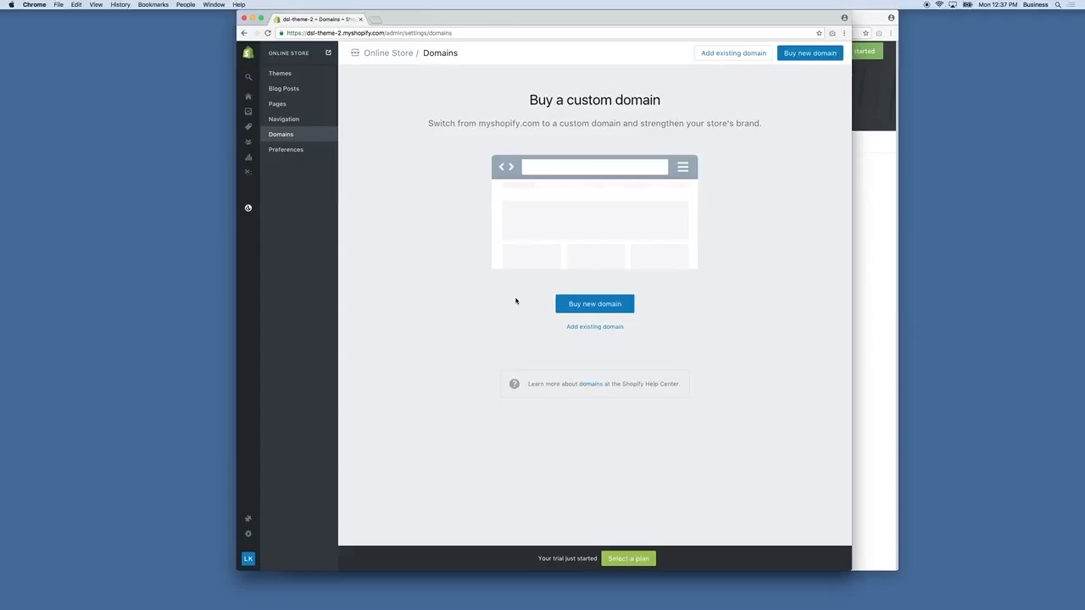
{"action": "left_click", "coordinate": [586, 306]}
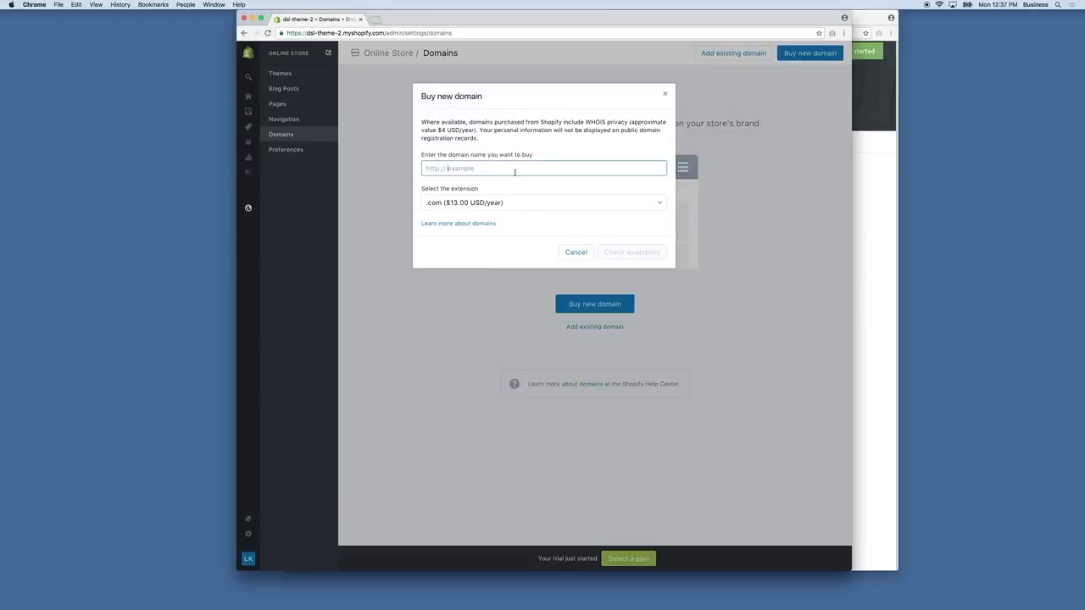
{"action": "type", "text": "www.razorsha"}
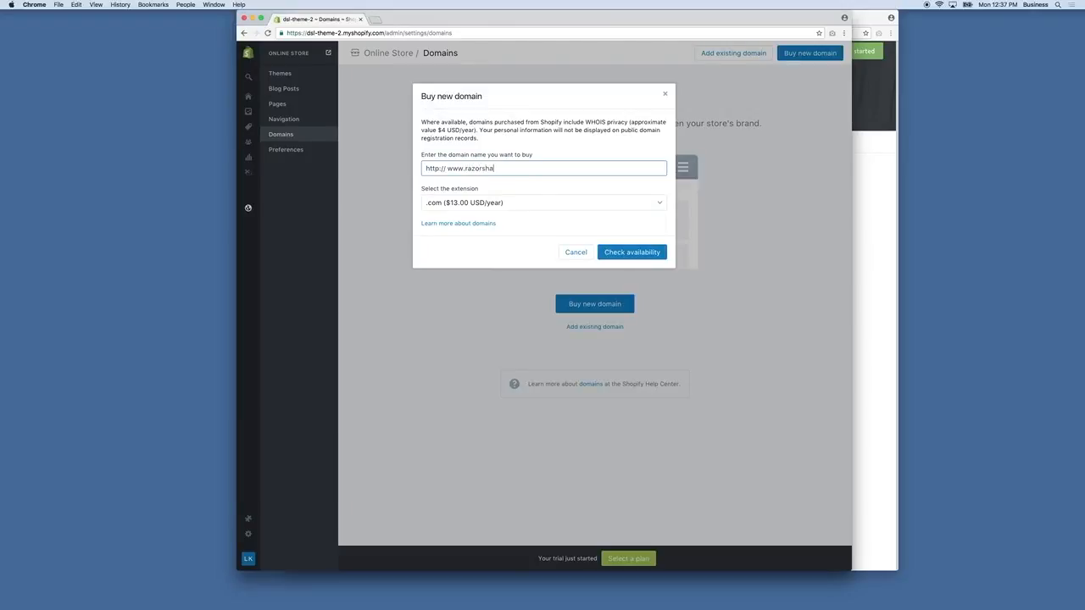
{"action": "type", "text": "rpshaving.com"}
{"action": "left_click", "coordinate": [560, 203]}
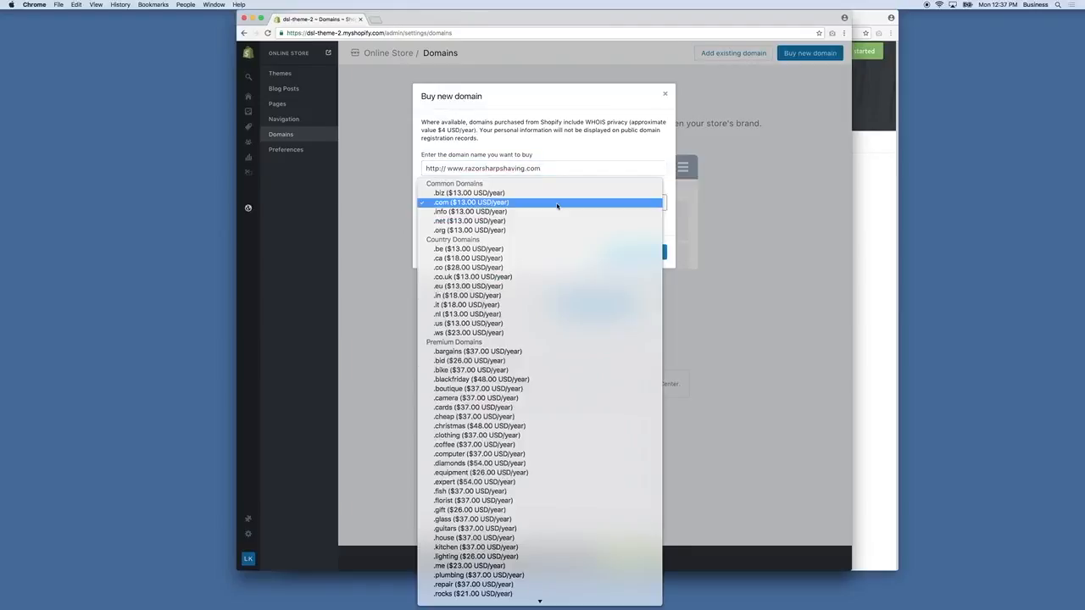
{"action": "left_click", "coordinate": [556, 203]}
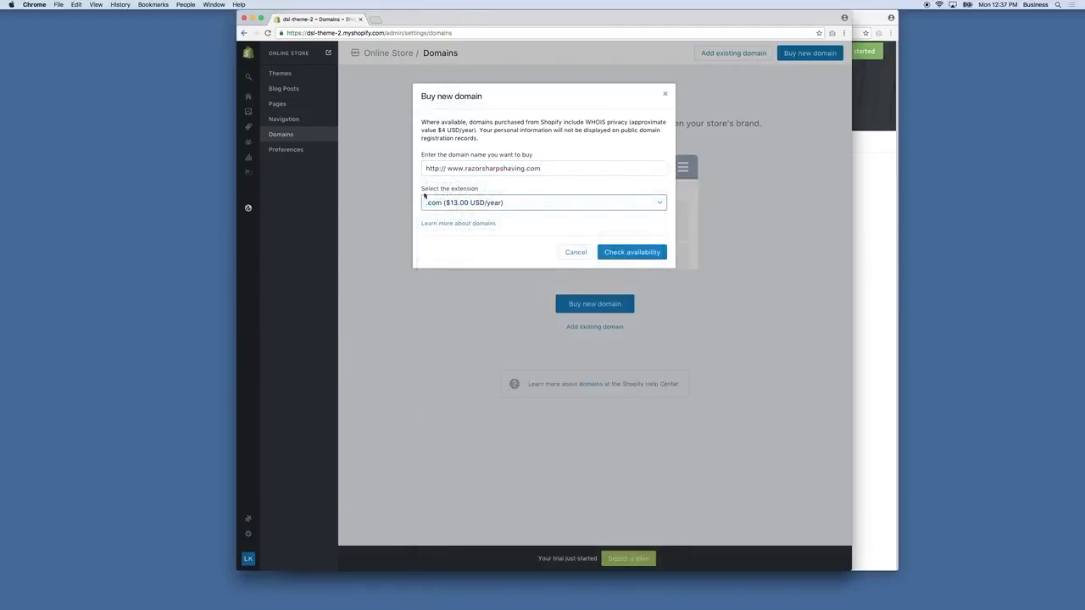
{"action": "left_click", "coordinate": [486, 206]}
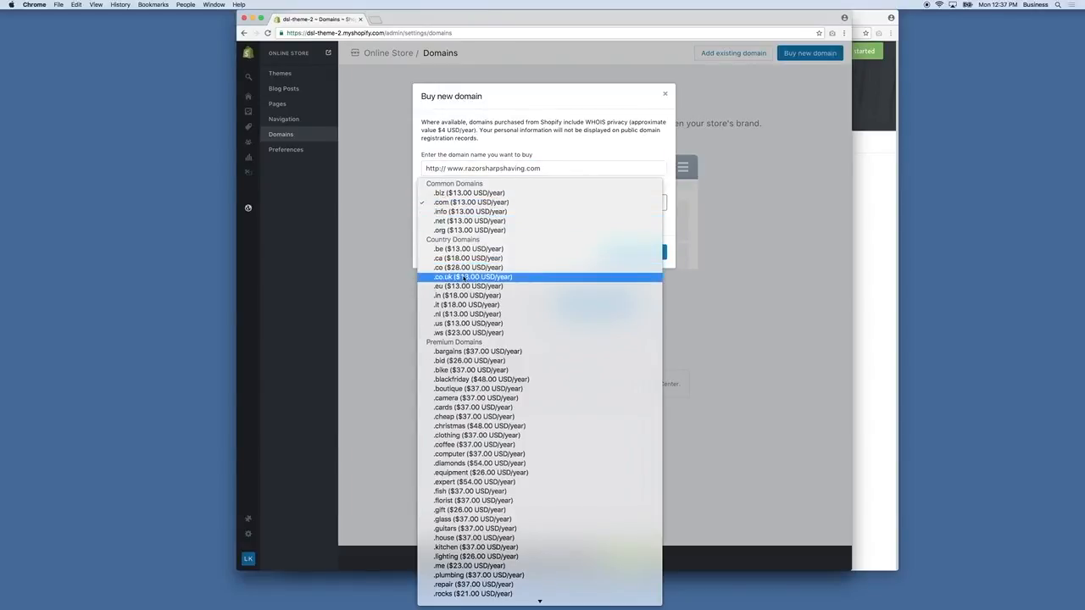
{"action": "left_click", "coordinate": [471, 202]}
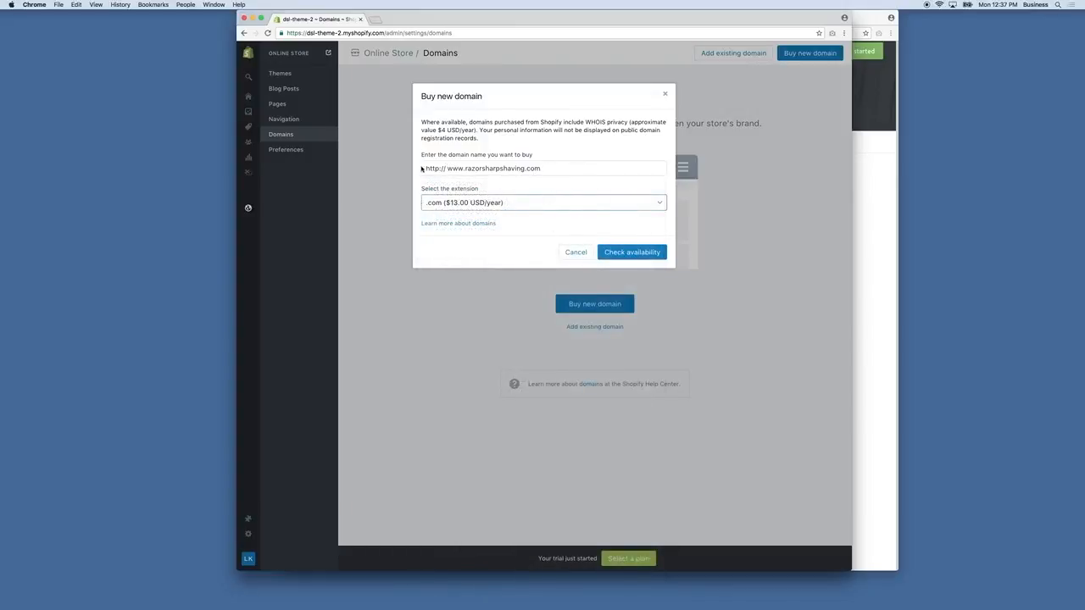
{"action": "left_click", "coordinate": [632, 252]}
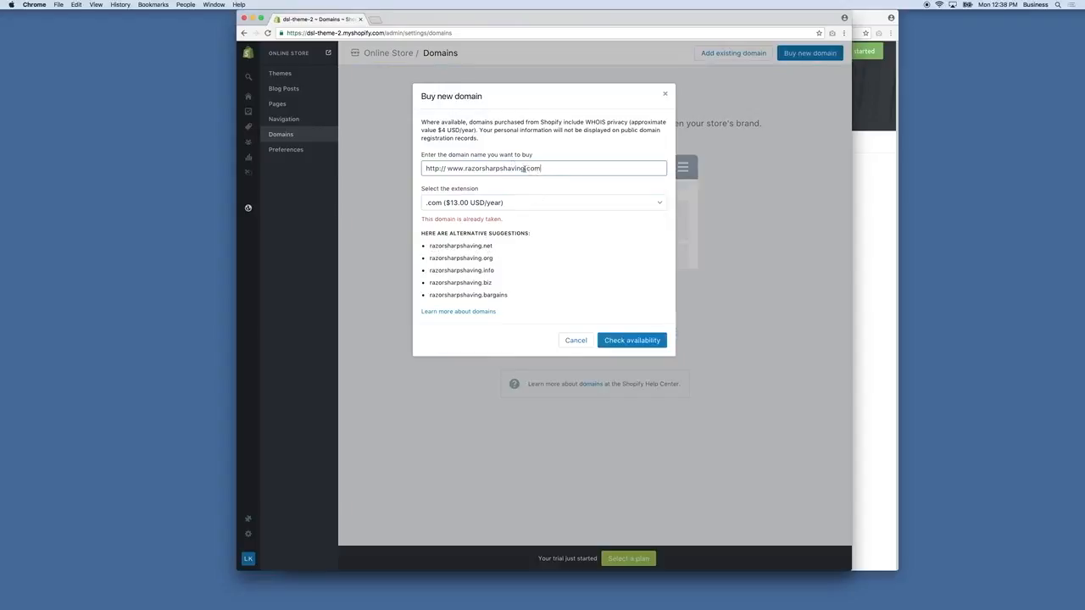
{"action": "left_click", "coordinate": [527, 168]}
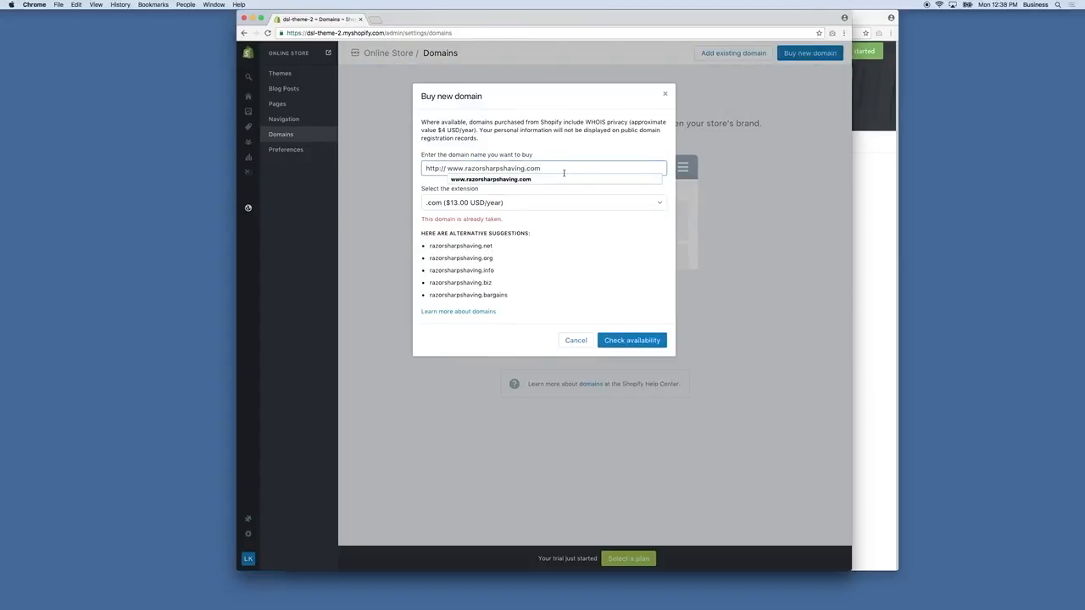
{"action": "left_click", "coordinate": [576, 340]}
{"action": "left_click", "coordinate": [594, 303]}
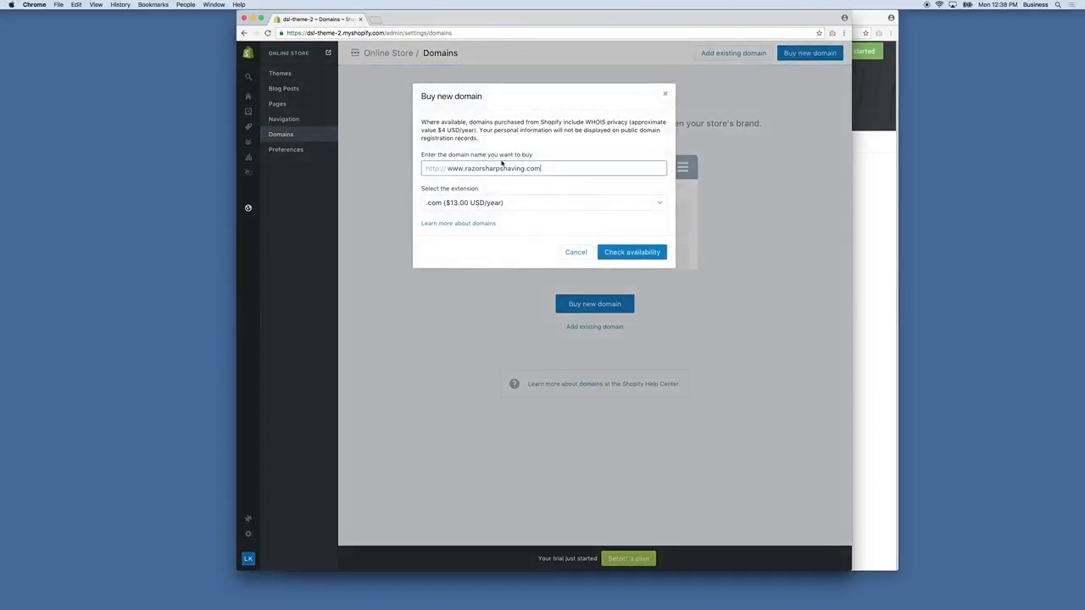
{"action": "left_click", "coordinate": [524, 169]}
{"action": "key", "text": "BackSpace"}
{"action": "key", "text": "BackSpace"}
{"action": "key", "text": "BackSpace"}
{"action": "type", "text": "es"}
{"action": "key", "text": "Tab"}
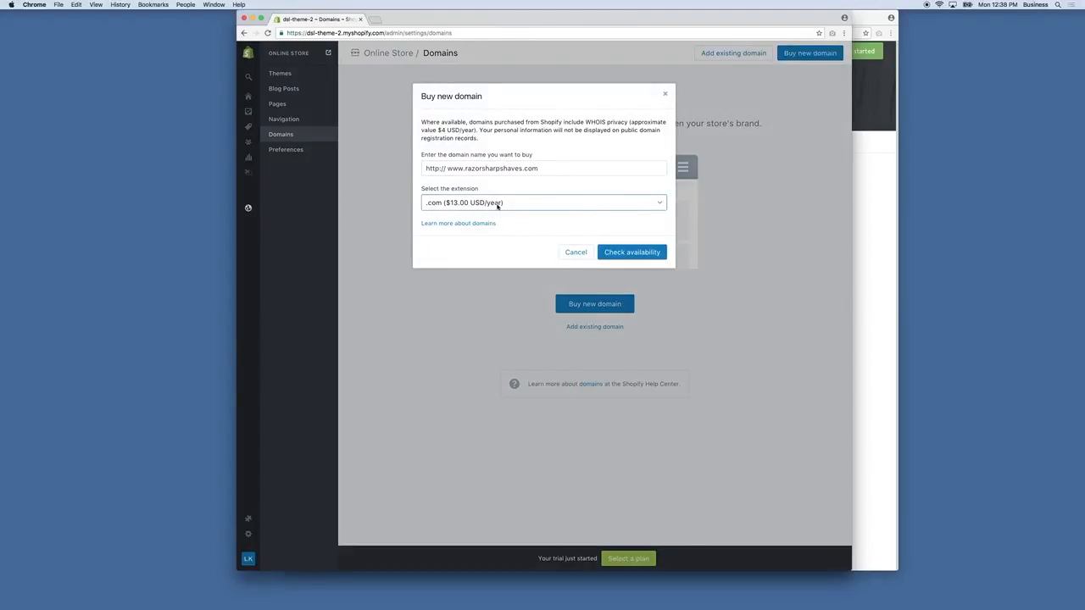
{"action": "left_click", "coordinate": [643, 255]}
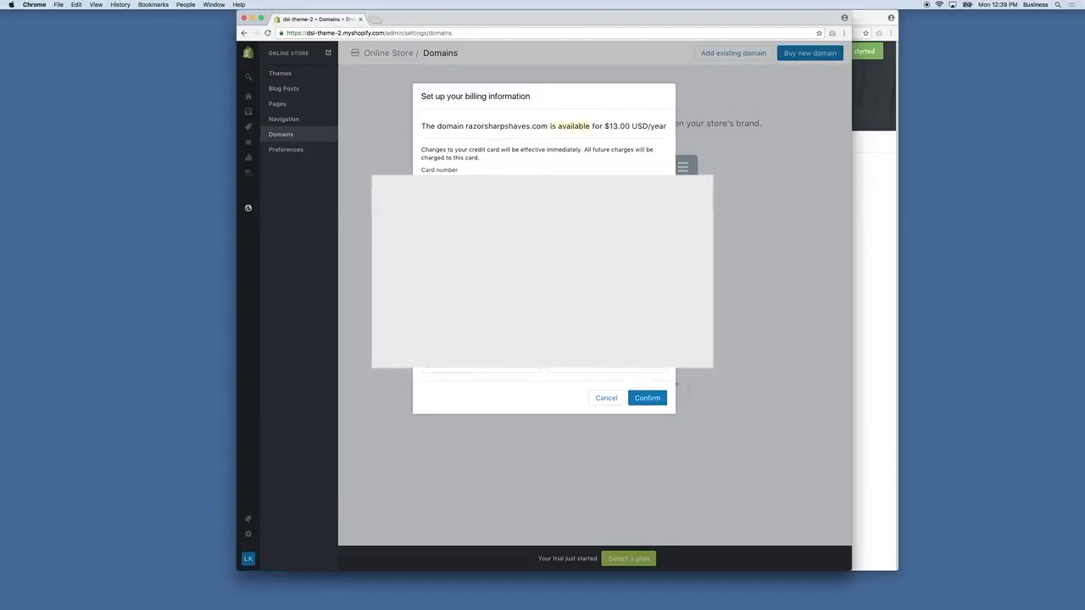
Confirm the billing information and buy razorsharpshaves.com, agreeing to the ICANN policy and Domain Registration Agreement
{"action": "left_click", "coordinate": [647, 397]}
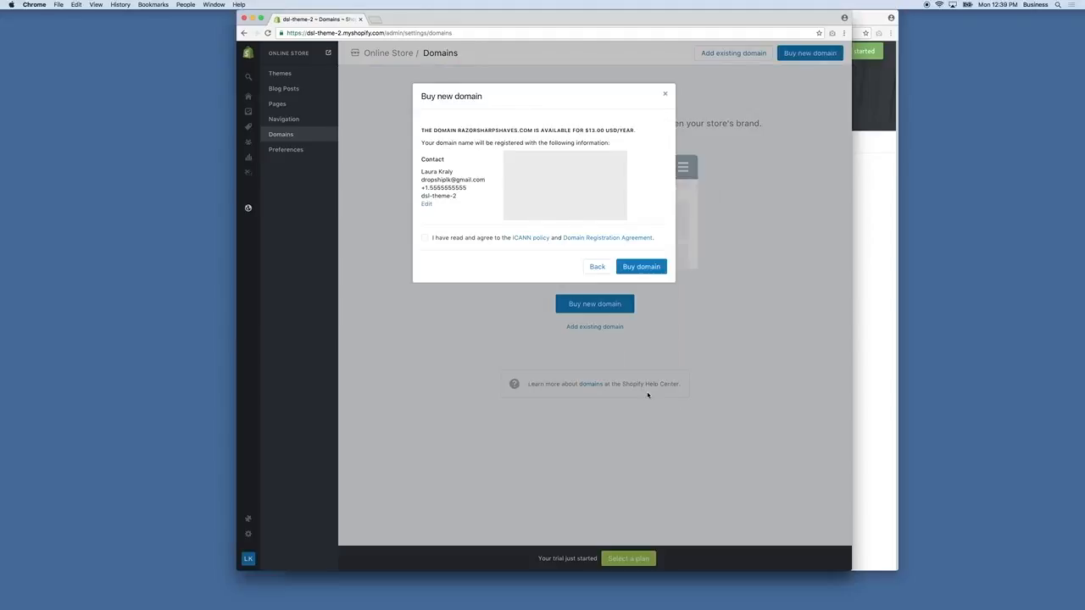
{"action": "left_click", "coordinate": [478, 239]}
{"action": "left_click", "coordinate": [656, 269]}
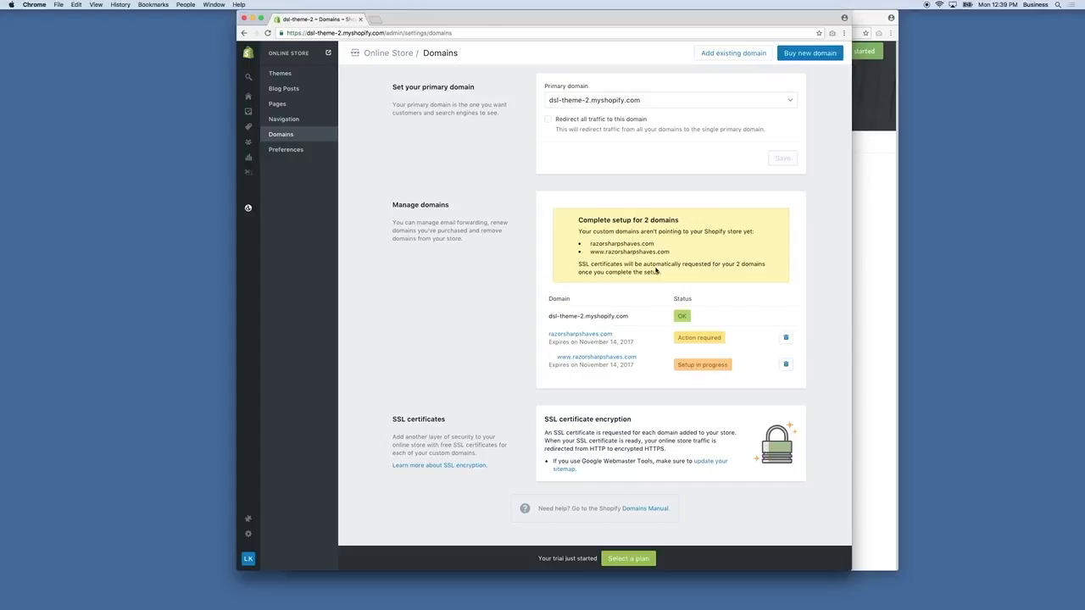
{"action": "left_click", "coordinate": [594, 104]}
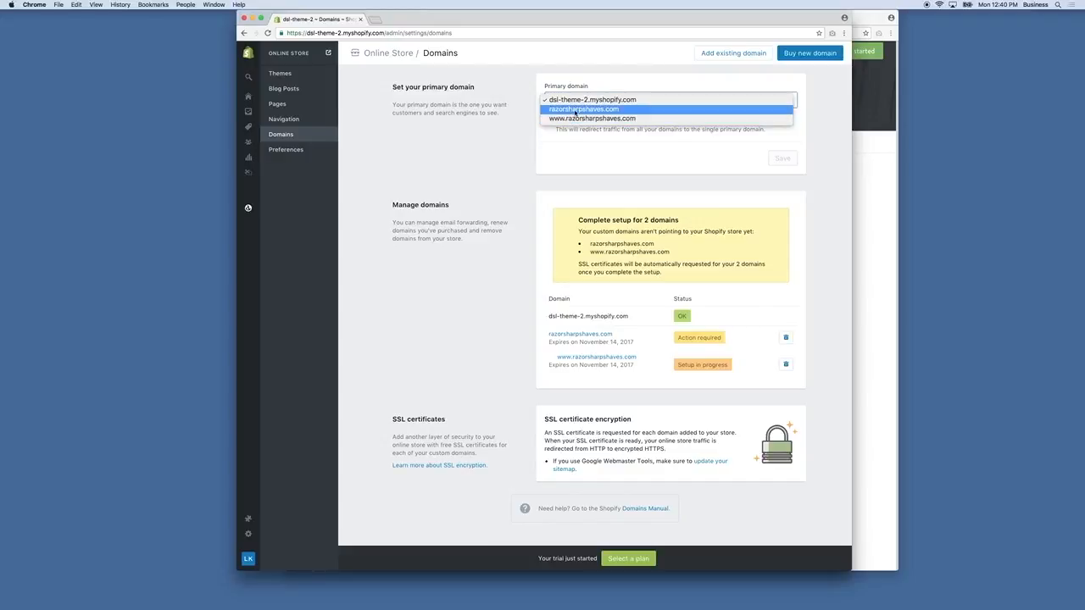
{"action": "left_click", "coordinate": [607, 118]}
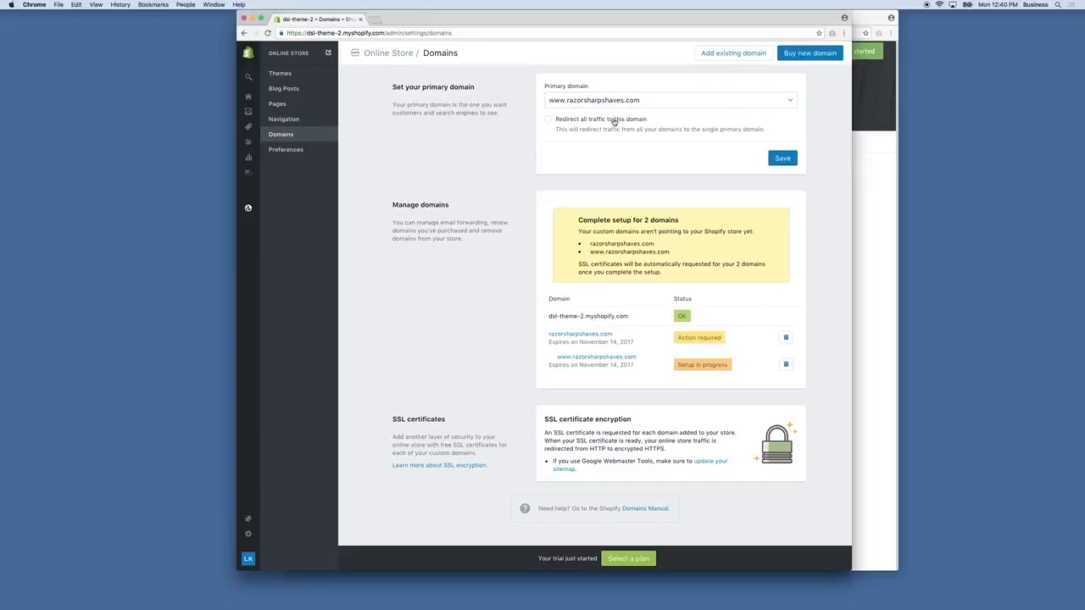
{"action": "left_click", "coordinate": [575, 123]}
{"action": "left_click", "coordinate": [777, 160]}
{"action": "scroll", "coordinate": [678, 314], "scroll_direction": "down", "scroll_amount": 1}
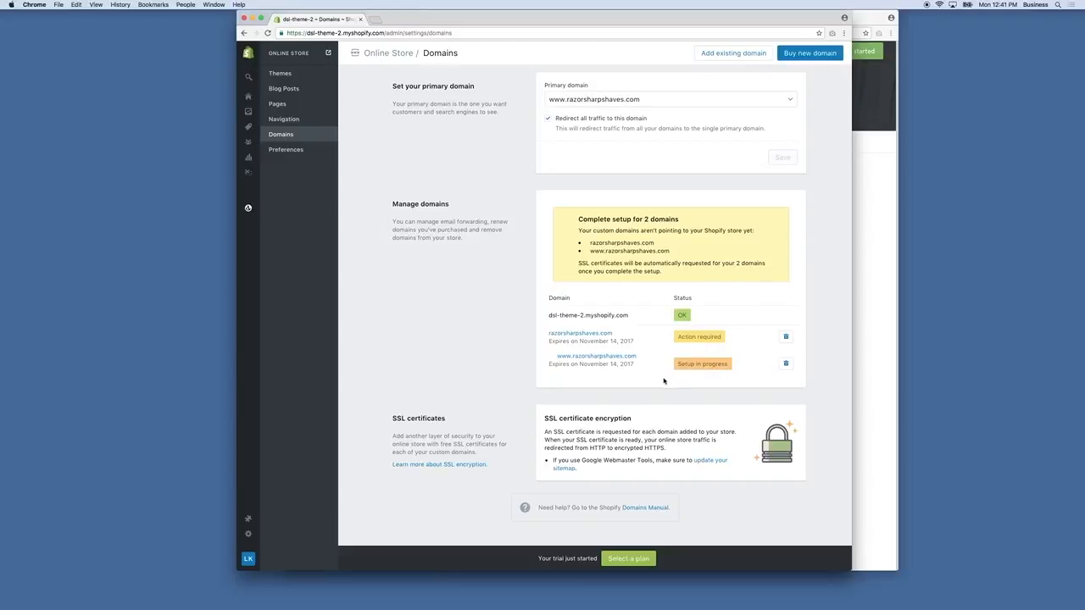
View the live online store to check its web address, and return to the Domains page
{"action": "left_click", "coordinate": [327, 52]}
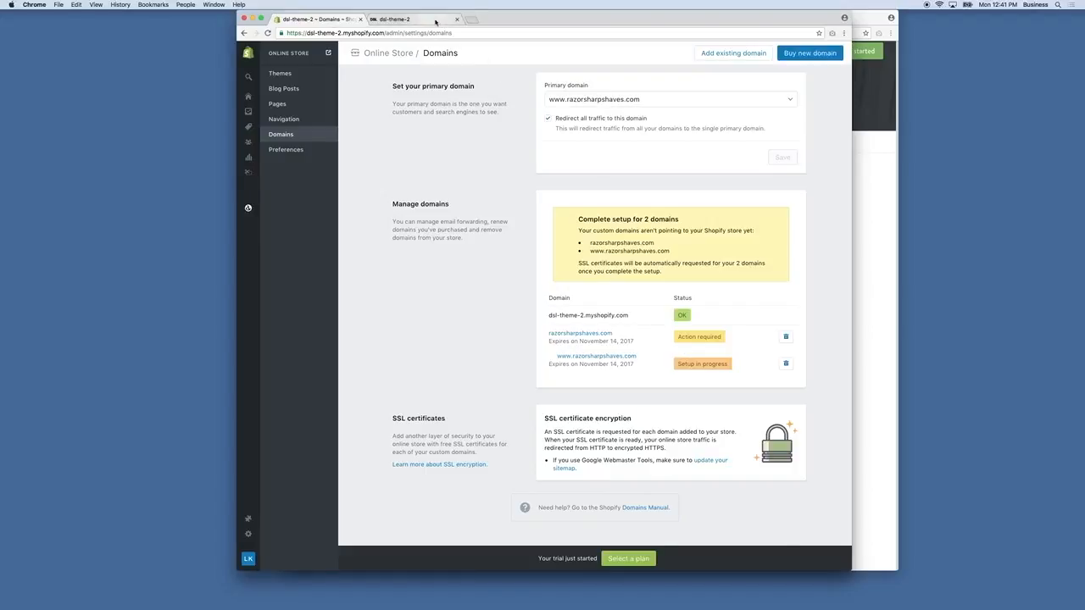
{"action": "left_click", "coordinate": [431, 22]}
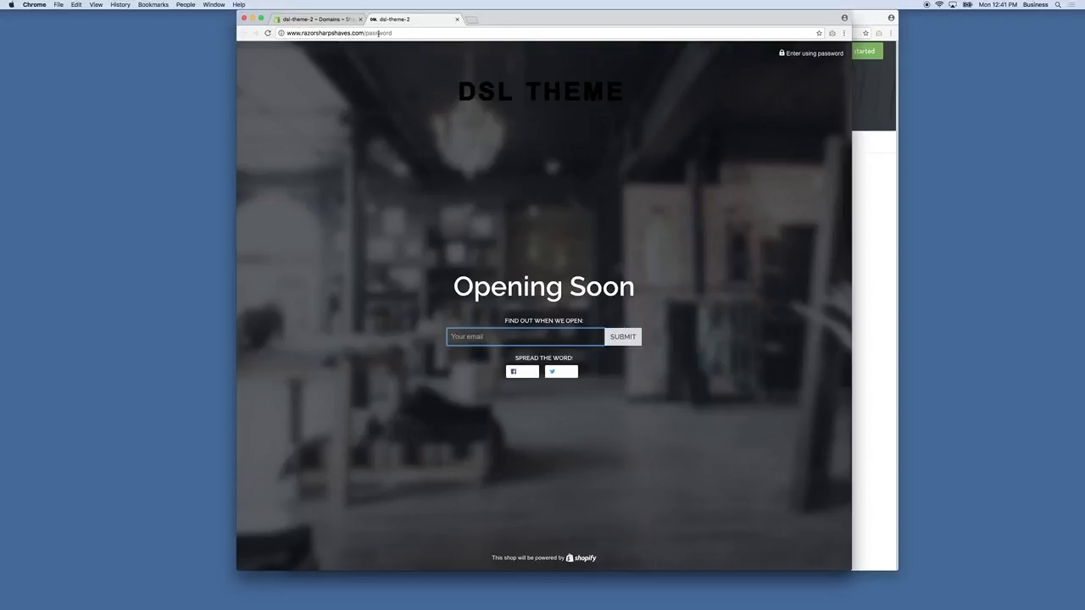
{"action": "left_click", "coordinate": [345, 27]}
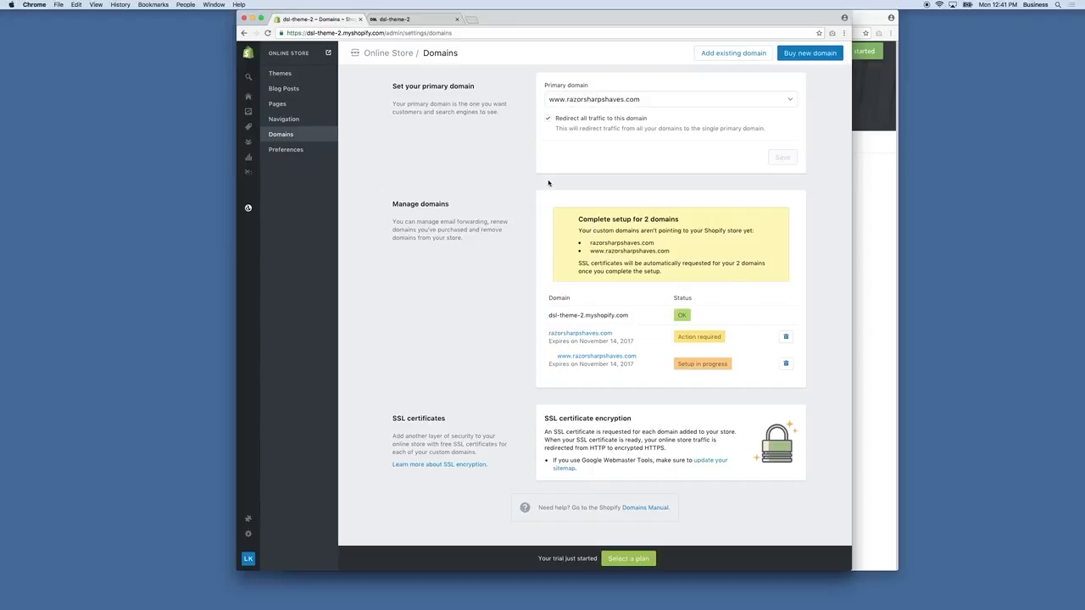
View the form for adding an existing domain and close it without adding one
{"action": "left_click", "coordinate": [744, 55]}
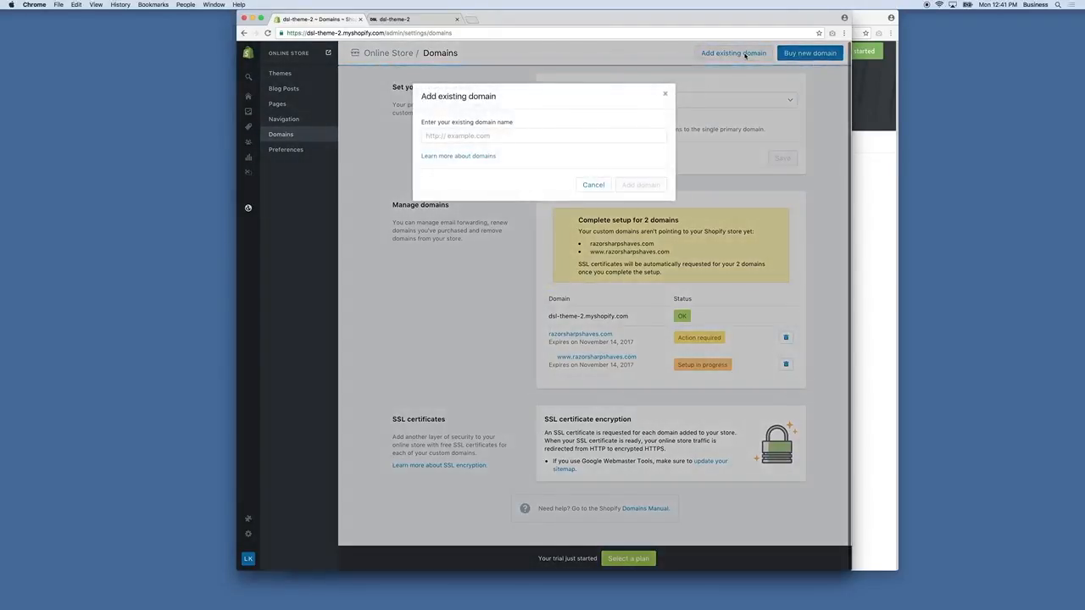
{"action": "left_click", "coordinate": [490, 134]}
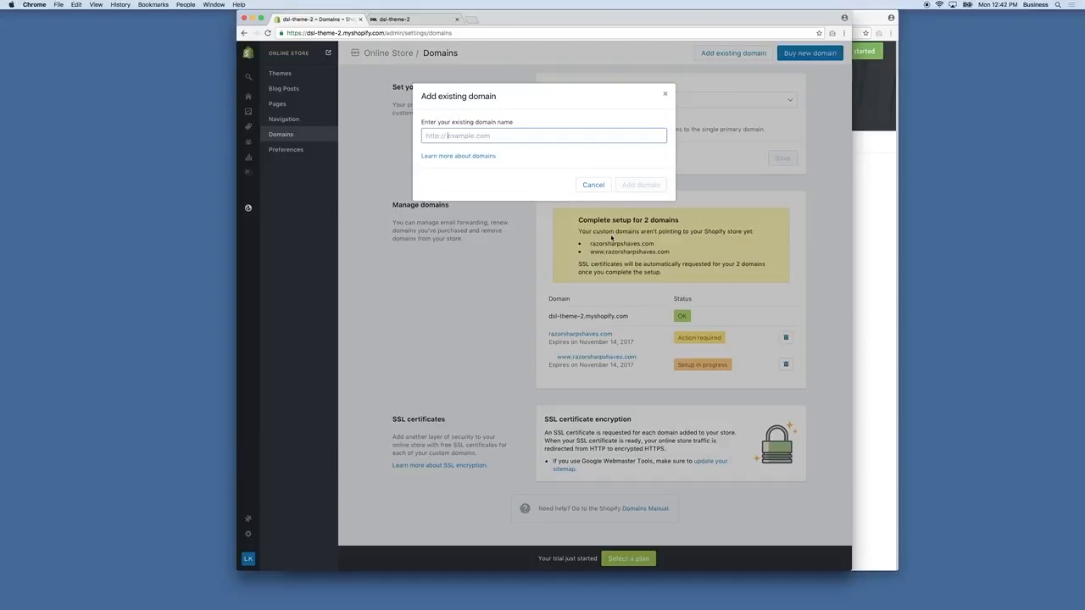
{"action": "left_click", "coordinate": [595, 187]}
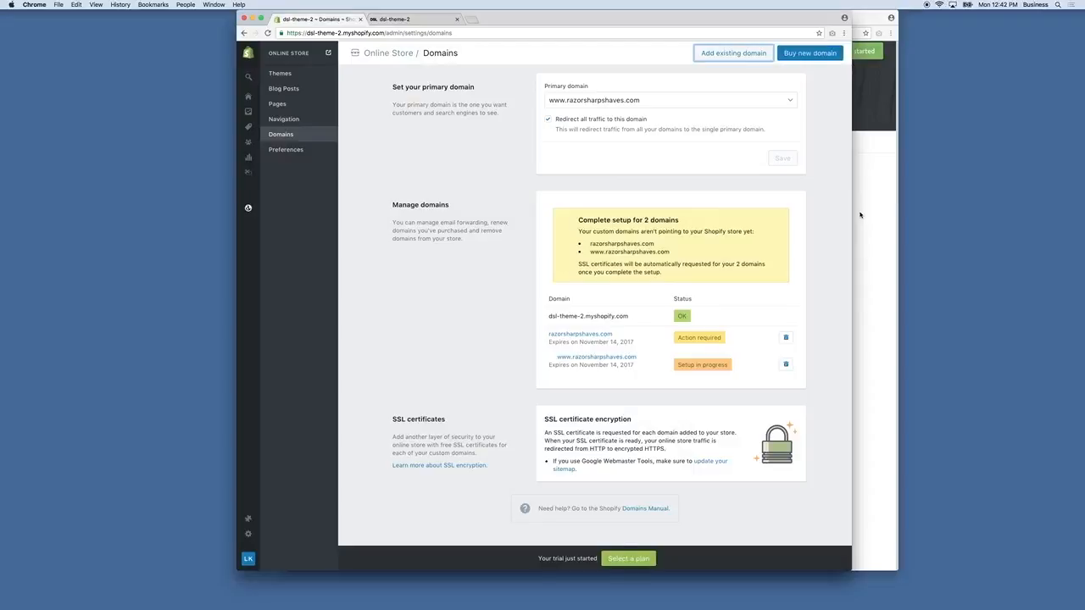
Switch to the Shopify Help Center window and examine the third-party domain providers with DNS setup instructions
{"action": "left_click", "coordinate": [860, 215]}
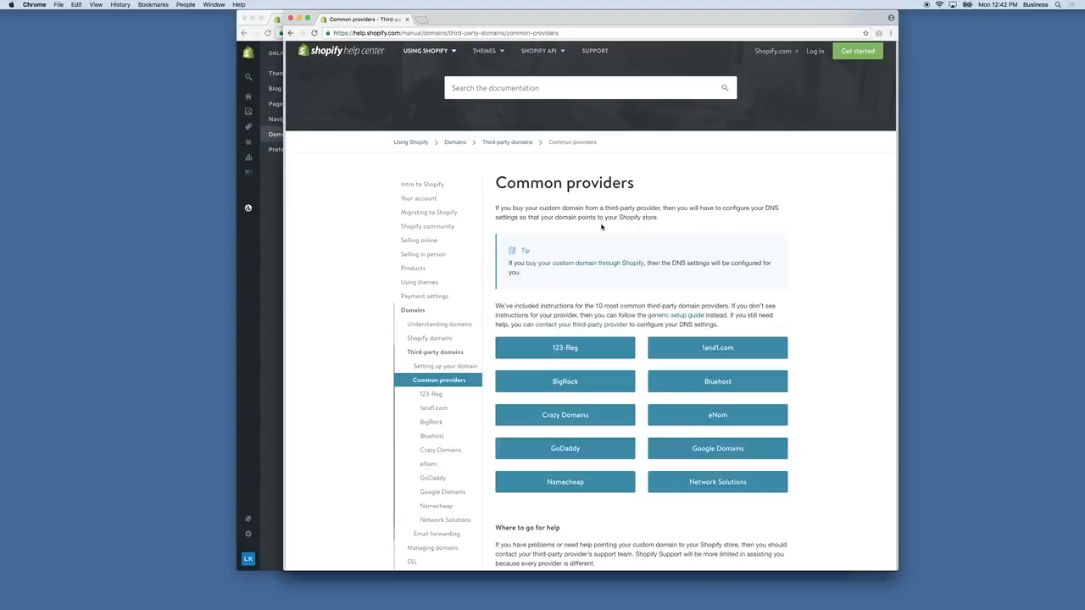
{"action": "scroll", "coordinate": [603, 226], "scroll_direction": "down", "scroll_amount": 3}
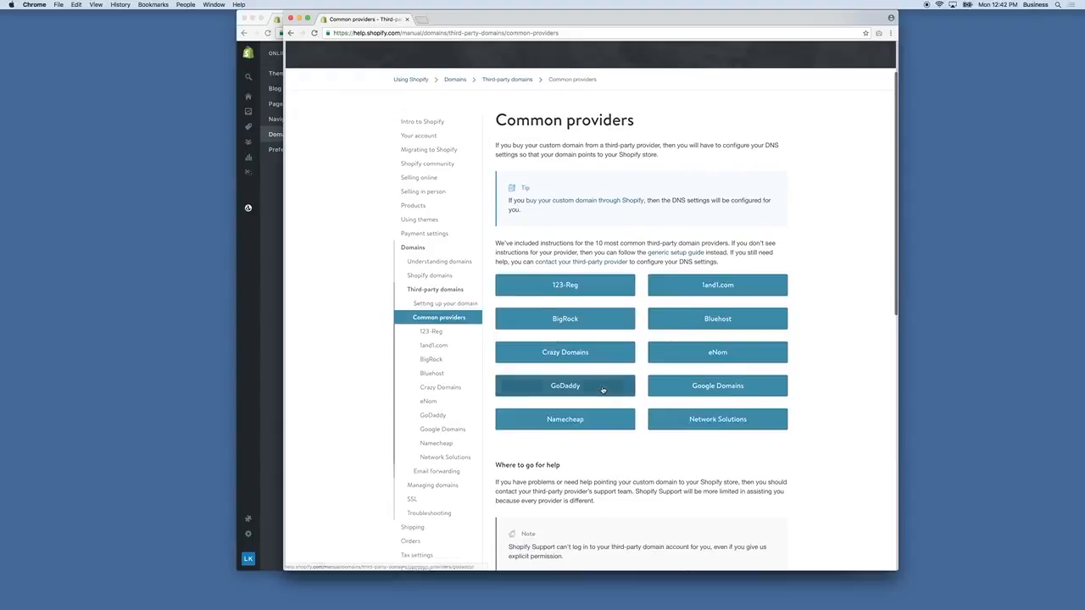
{"action": "scroll", "coordinate": [598, 421], "scroll_direction": "down", "scroll_amount": 1}
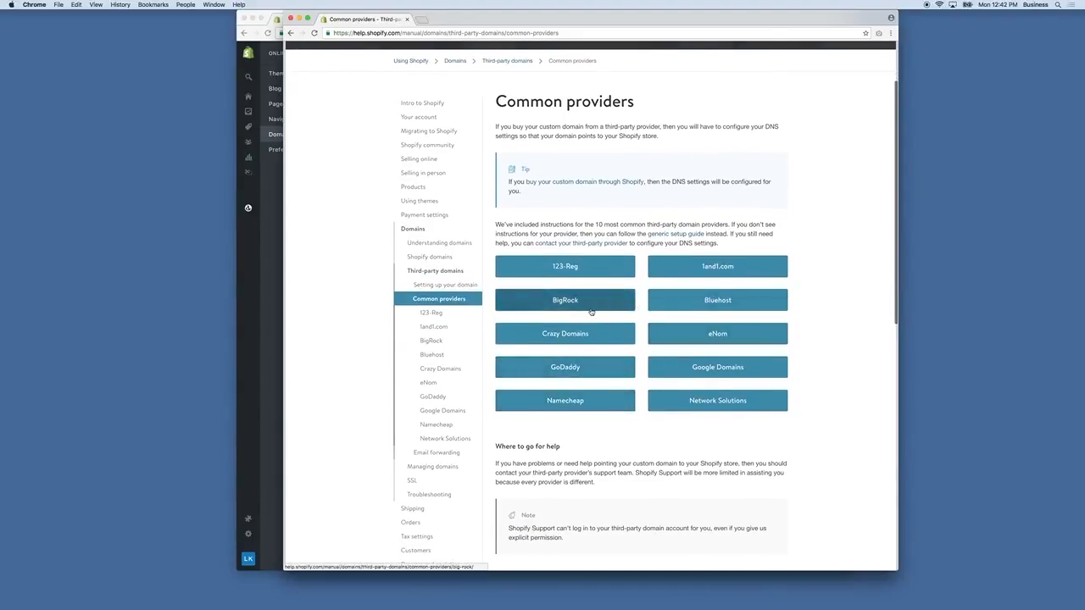
{"action": "scroll", "coordinate": [590, 314], "scroll_direction": "down", "scroll_amount": 5}
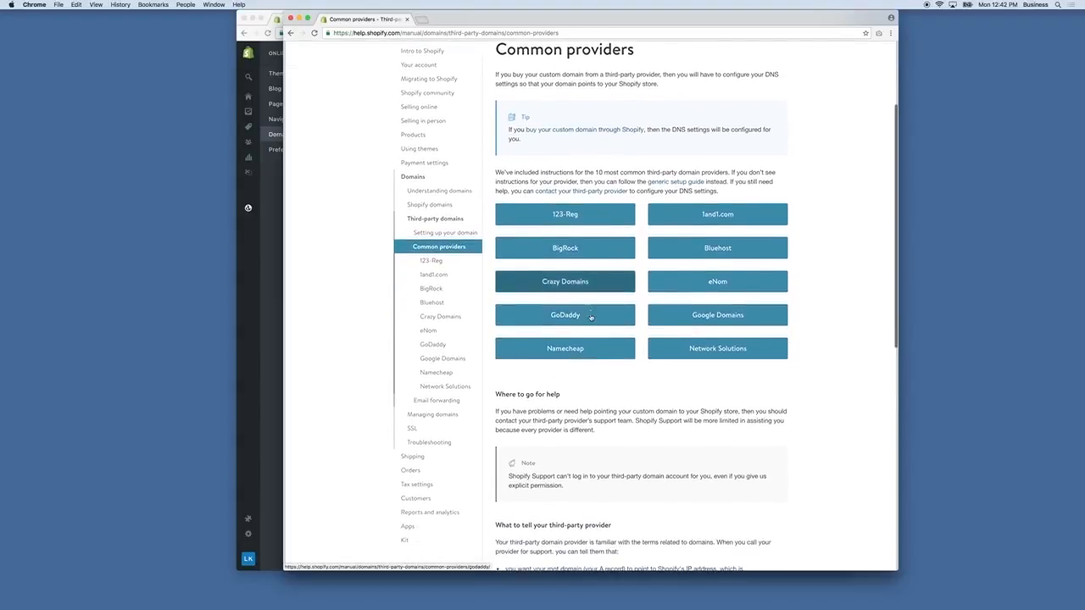
Open the GoDaddy setup guide from the common providers and examine the instructions for connecting a domain automatically with GoDaddy Connect
{"action": "scroll", "coordinate": [590, 317], "scroll_direction": "down", "scroll_amount": 1}
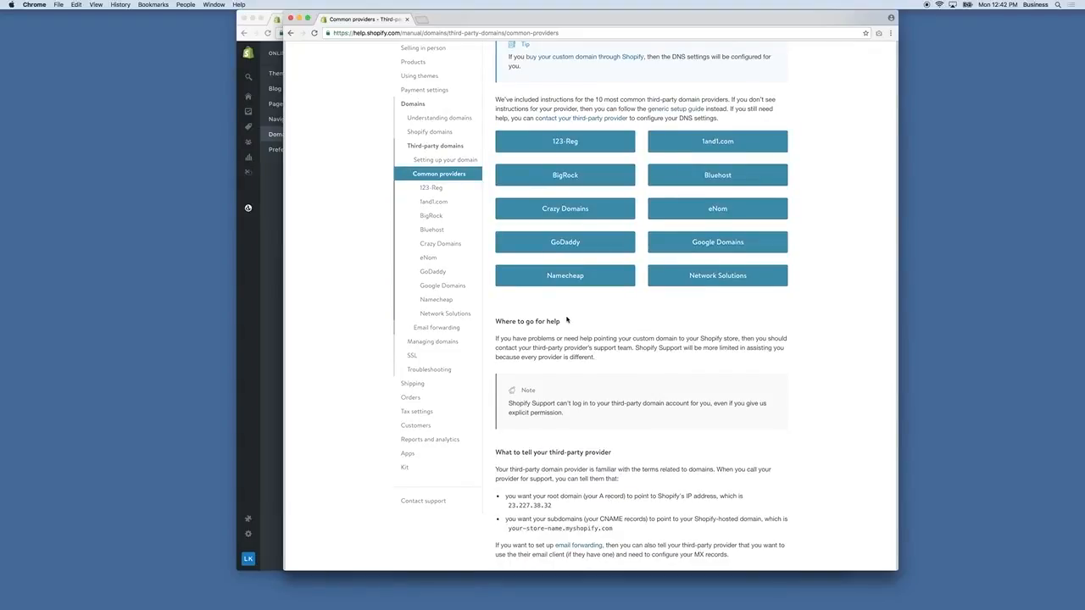
{"action": "left_click", "coordinate": [562, 244]}
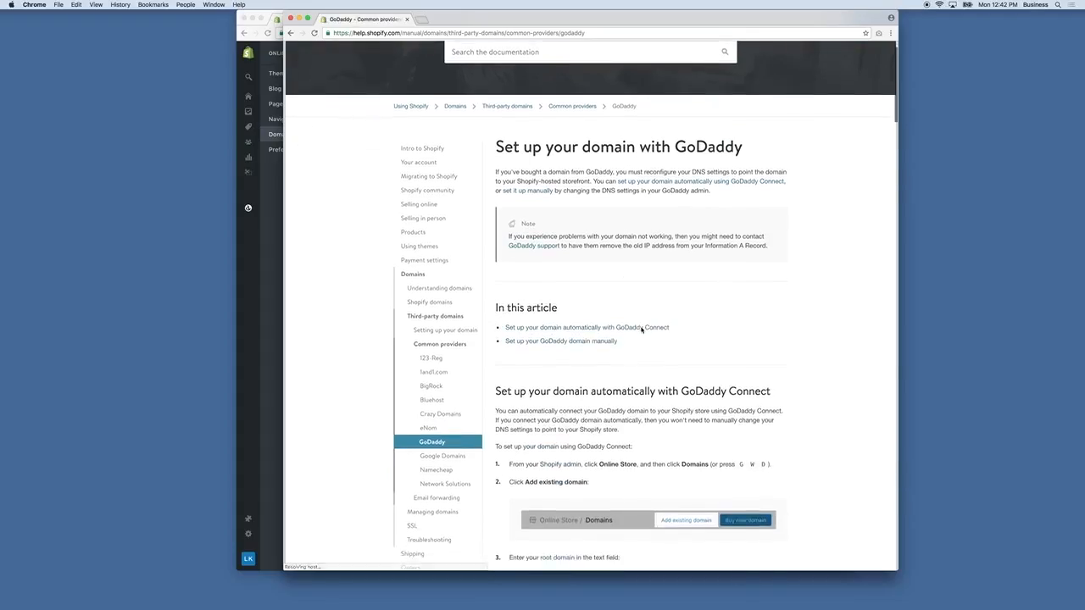
{"action": "scroll", "coordinate": [641, 330], "scroll_direction": "down", "scroll_amount": 3}
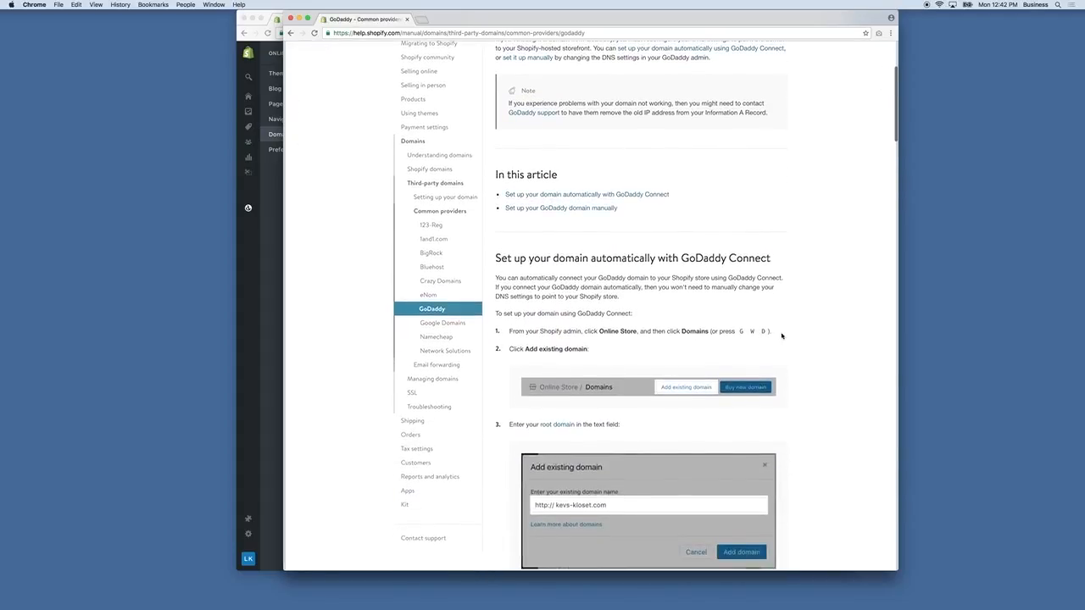
{"action": "scroll", "coordinate": [621, 384], "scroll_direction": "down", "scroll_amount": 1}
{"action": "scroll", "coordinate": [622, 384], "scroll_direction": "down", "scroll_amount": 4}
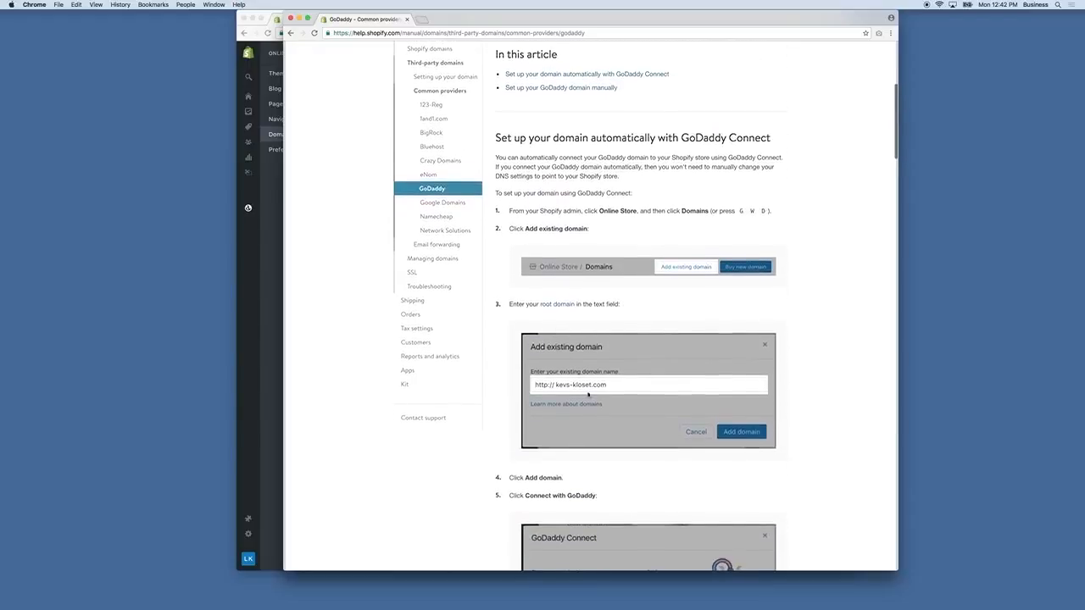
{"action": "scroll", "coordinate": [589, 385], "scroll_direction": "down", "scroll_amount": 6}
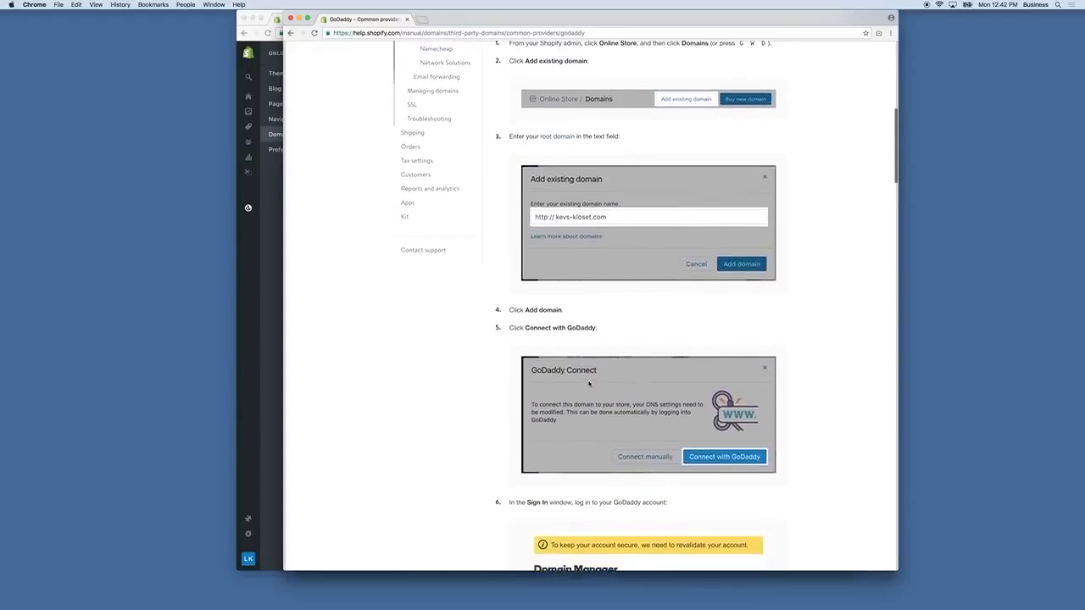
{"action": "scroll", "coordinate": [589, 384], "scroll_direction": "down", "scroll_amount": 6}
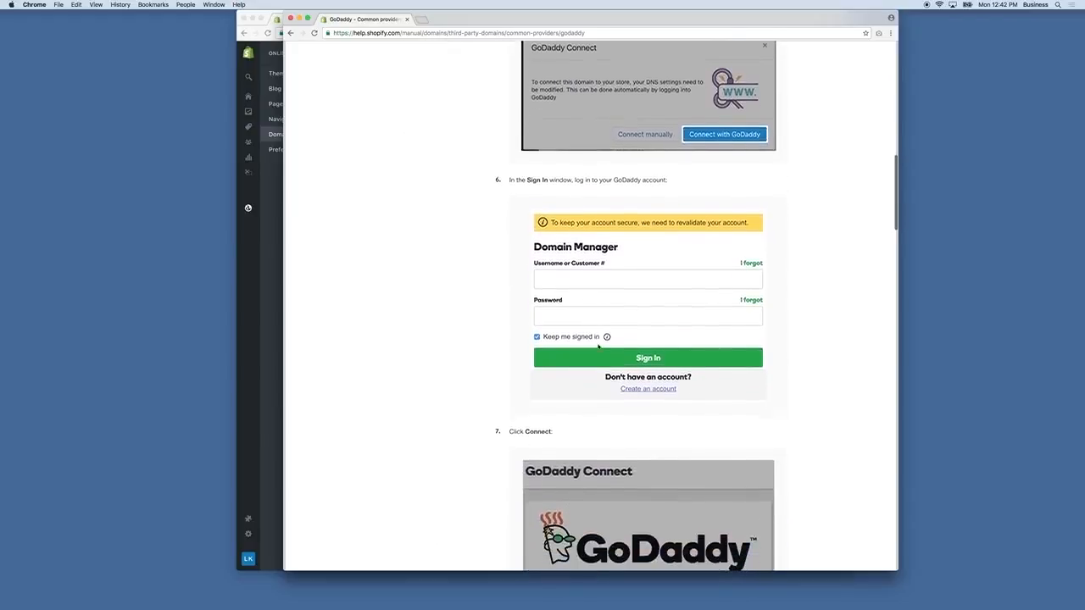
{"action": "scroll", "coordinate": [597, 333], "scroll_direction": "down", "scroll_amount": 3}
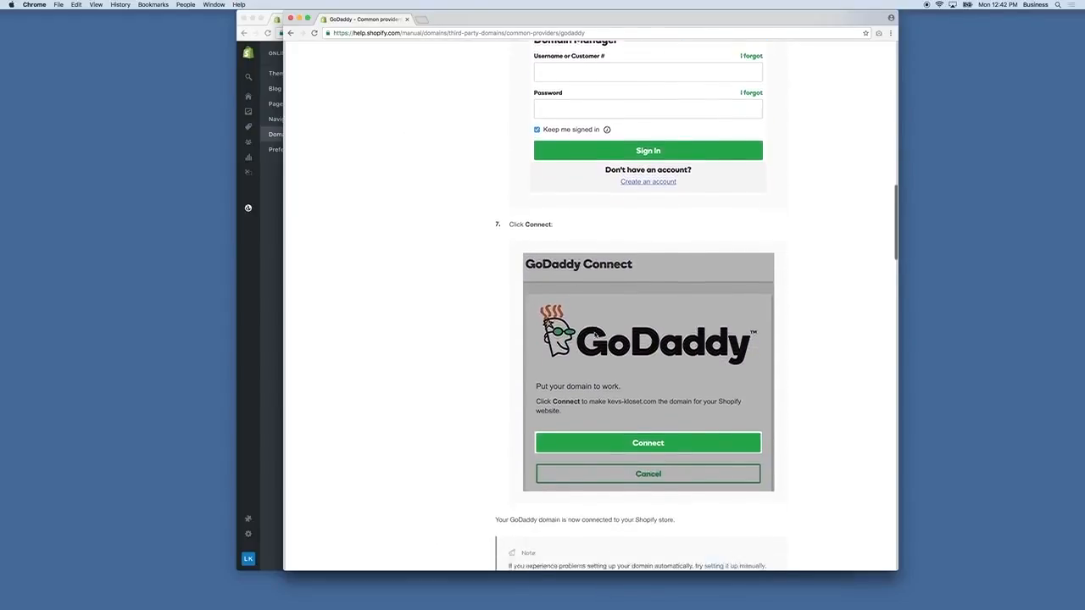
{"action": "scroll", "coordinate": [664, 297], "scroll_direction": "down", "scroll_amount": 6}
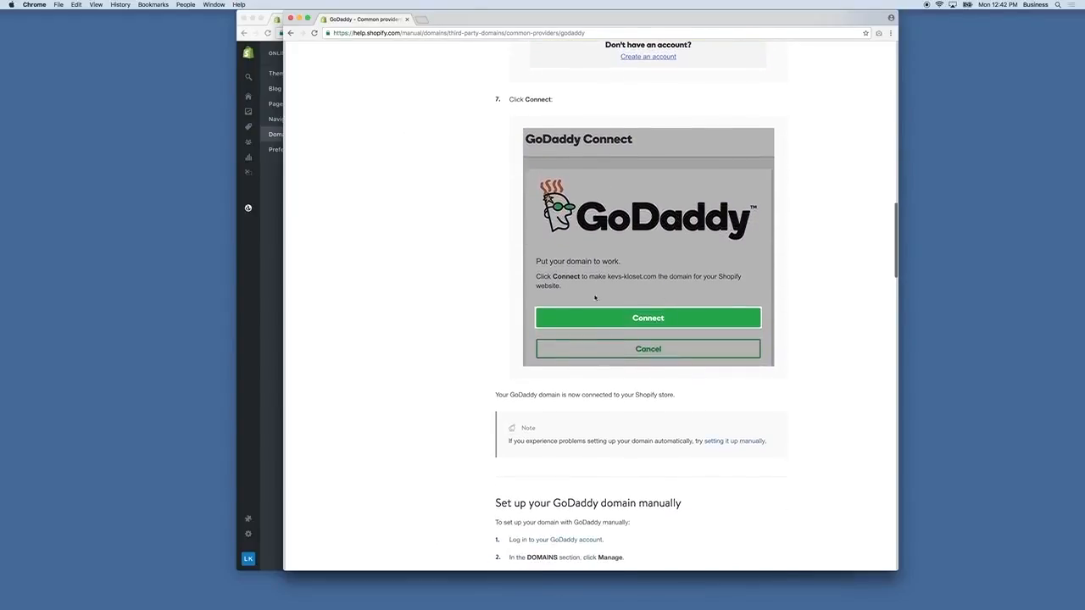
Examine the instructions for setting up a GoDaddy domain manually, and return to the common providers page
{"action": "scroll", "coordinate": [552, 319], "scroll_direction": "down", "scroll_amount": 5}
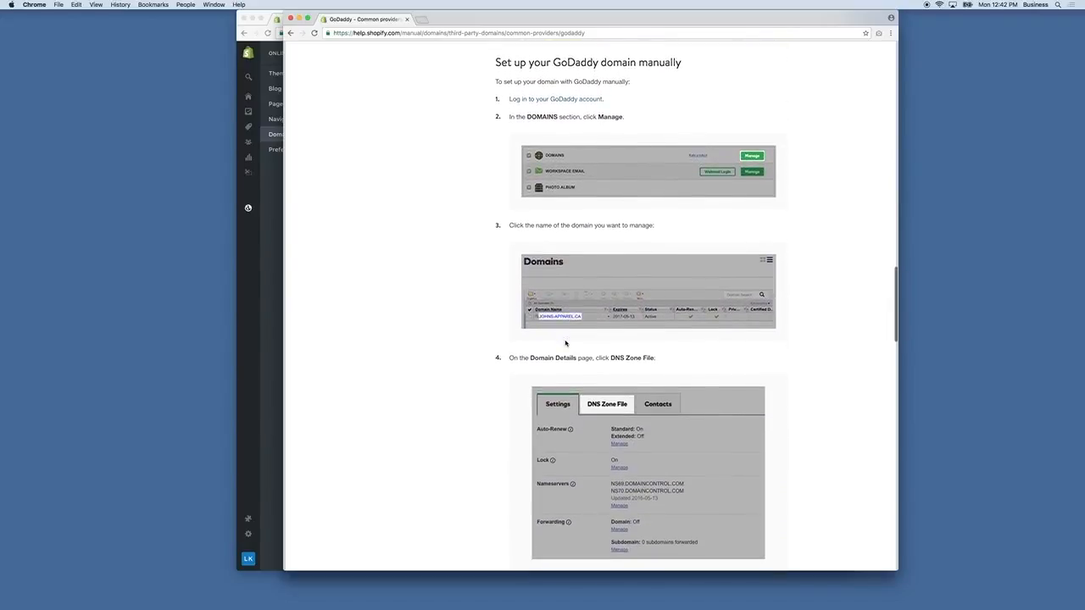
{"action": "scroll", "coordinate": [565, 342], "scroll_direction": "up", "scroll_amount": 11}
{"action": "left_click", "coordinate": [290, 33]}
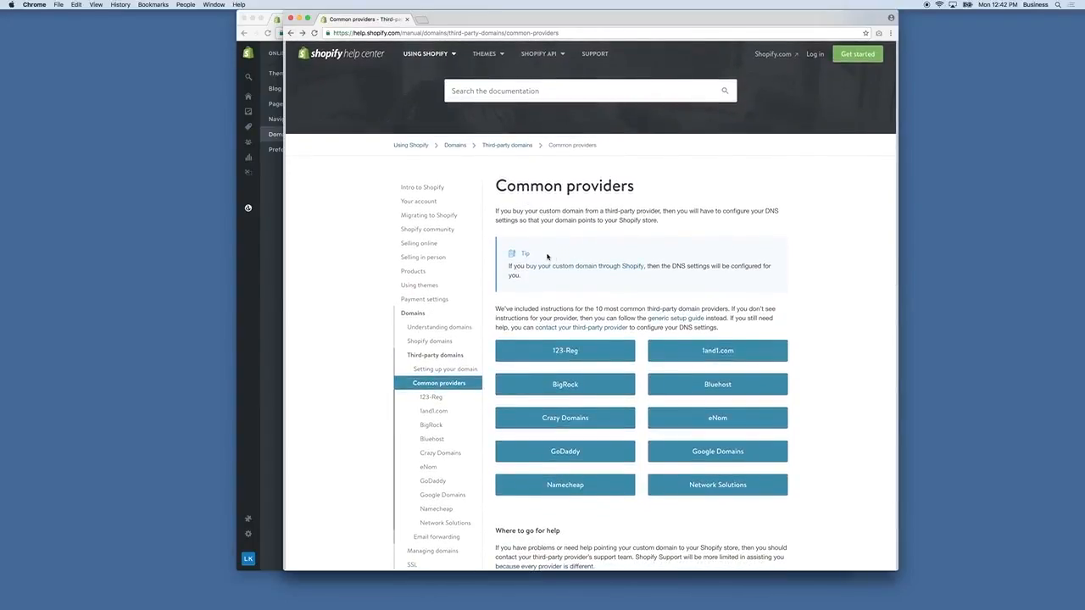
Switch to the Shopify admin window, view the live store's web address, and return to the Domains page
{"action": "left_click", "coordinate": [268, 279]}
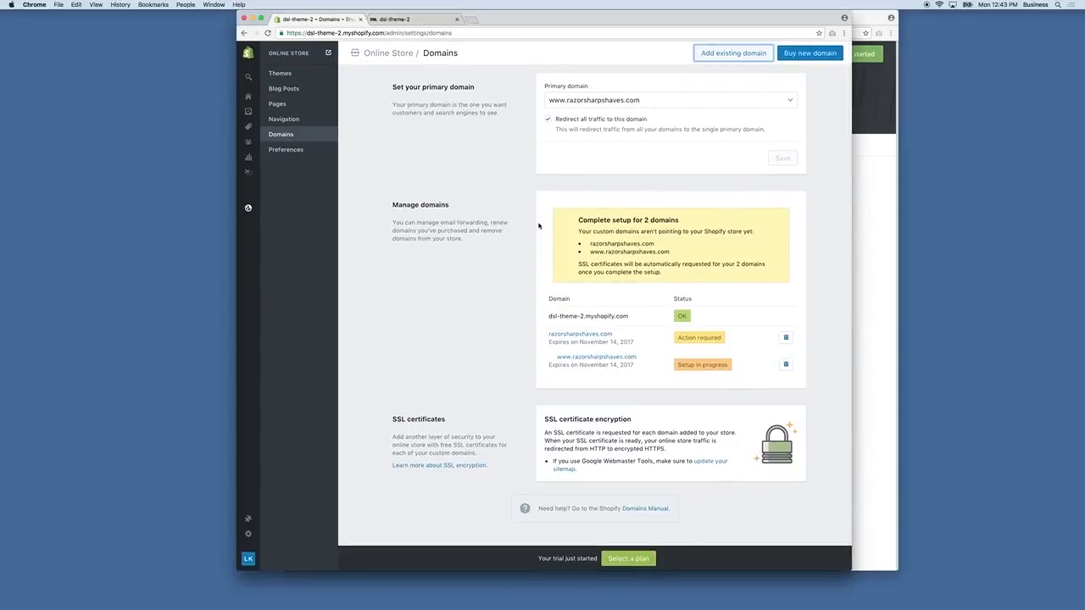
{"action": "left_click", "coordinate": [421, 24]}
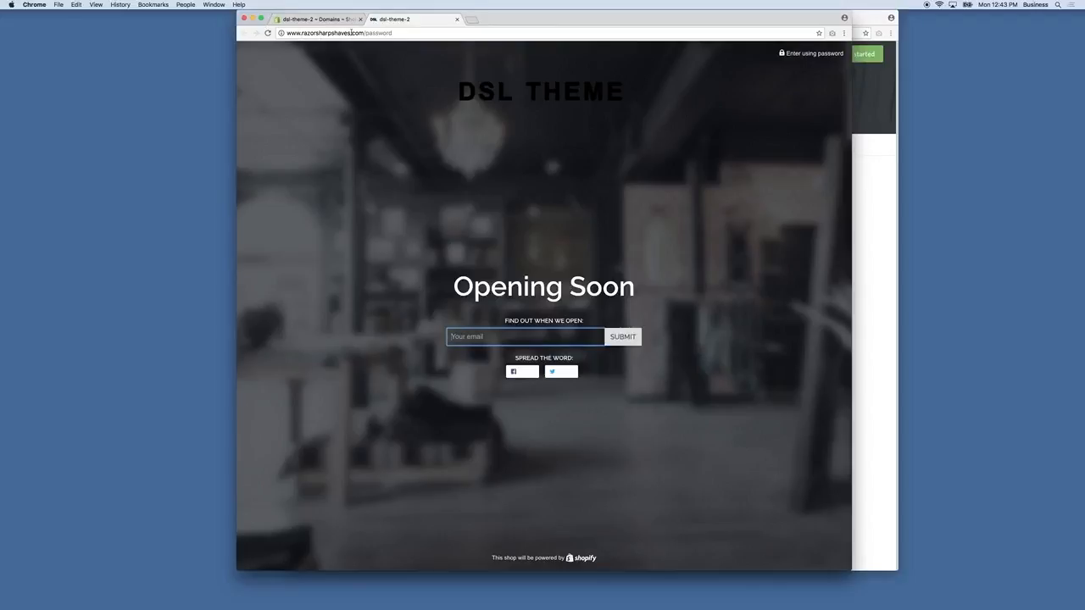
{"action": "left_click", "coordinate": [339, 18]}
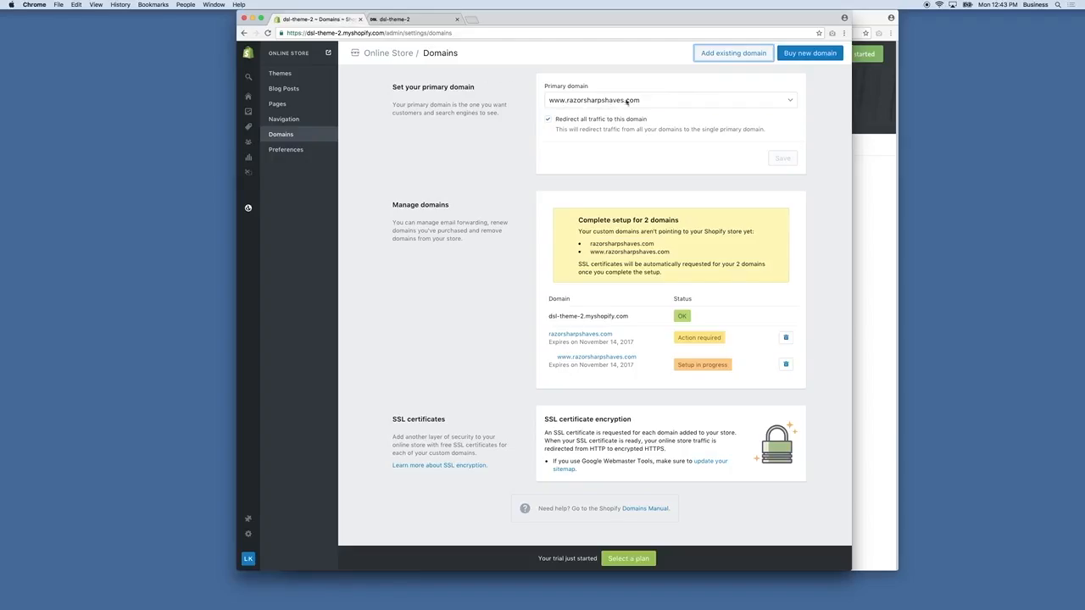
{"action": "left_click", "coordinate": [634, 102]}
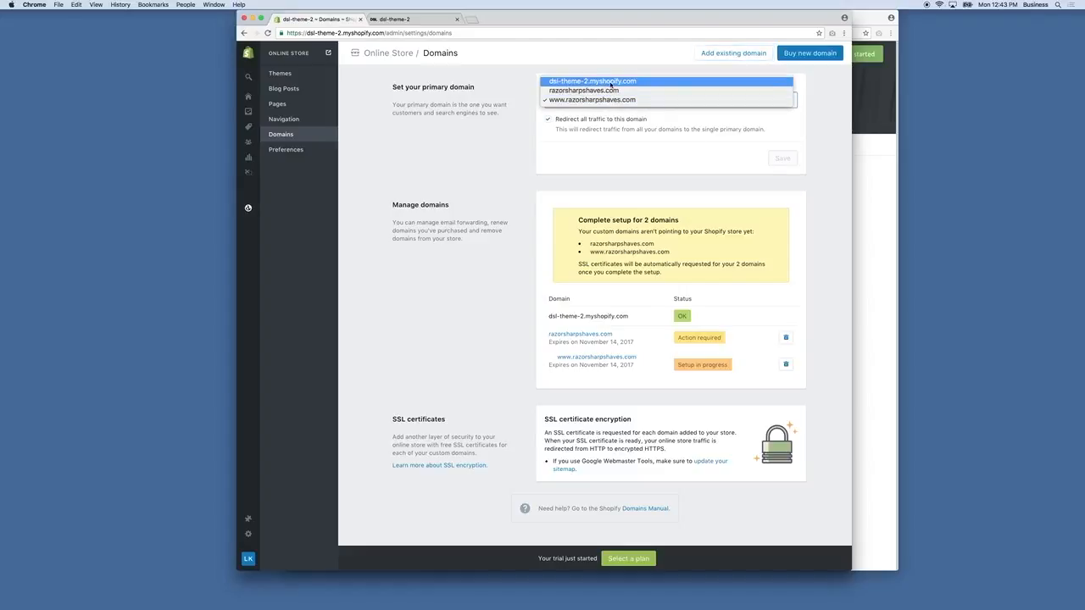
{"action": "left_click", "coordinate": [628, 101]}
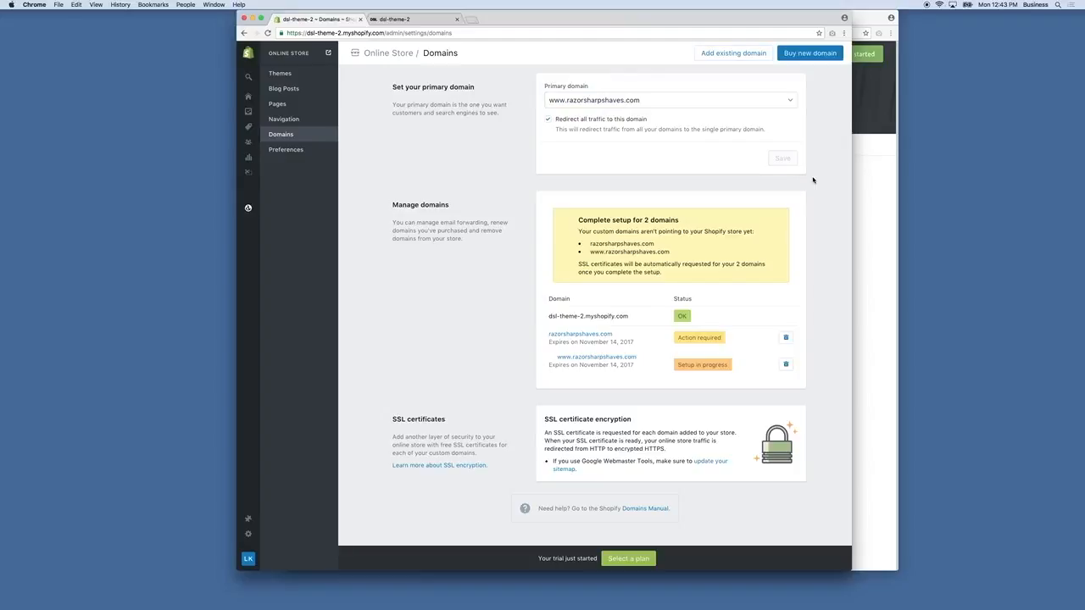